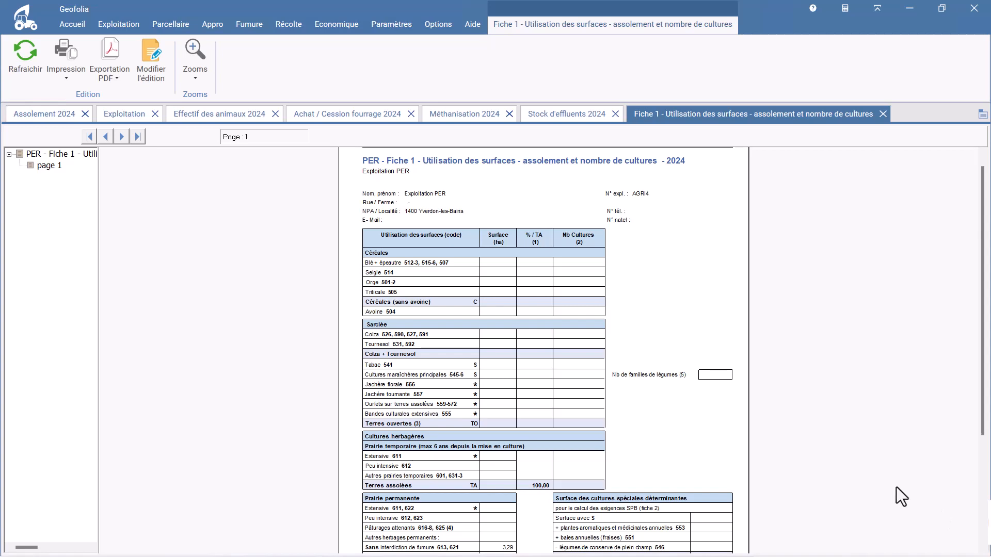
# - Open the farm records and review the Description and 2024 PER settings of Exploitation PER
pyautogui.click(119, 24)
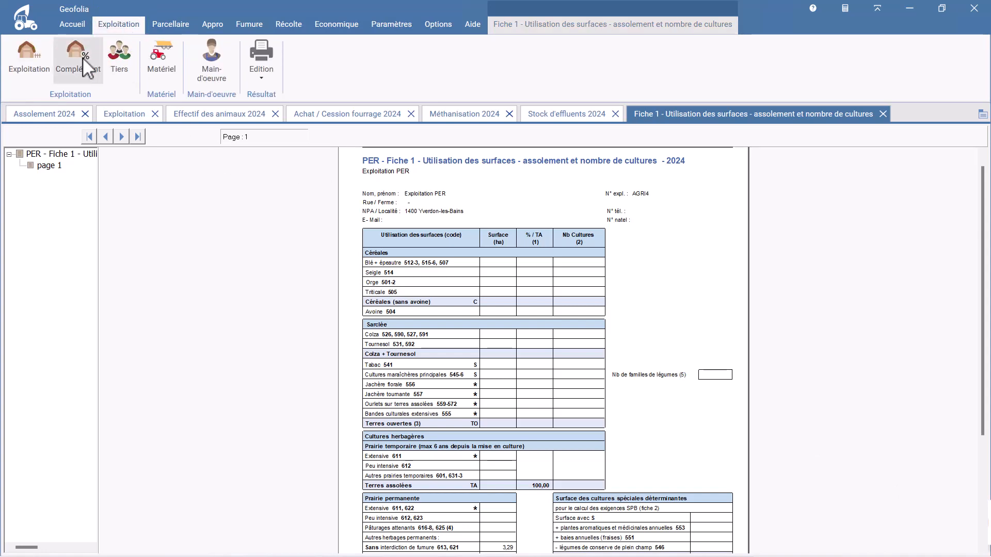
pyautogui.click(29, 58)
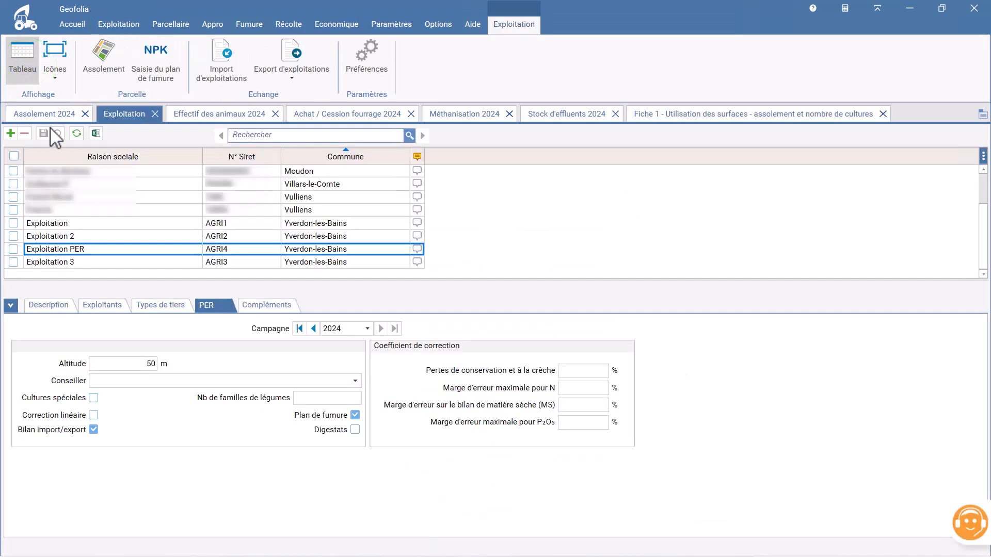
pyautogui.click(52, 306)
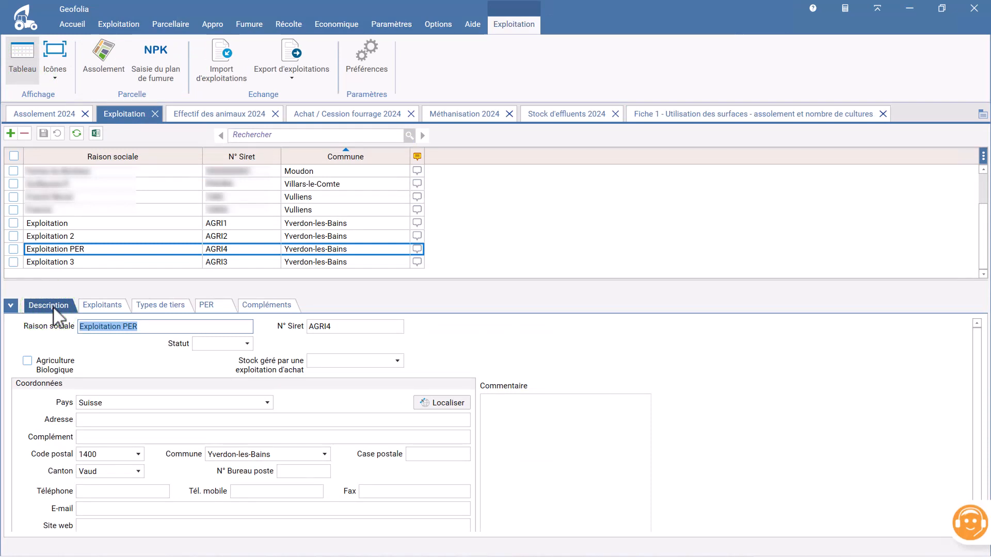
pyautogui.click(213, 306)
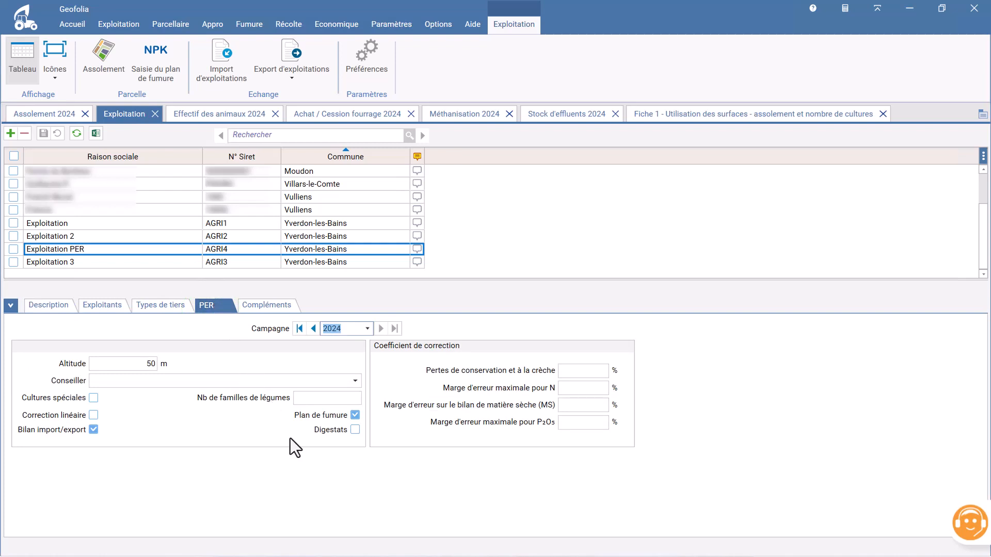
# - Open the 2024 crop plan, review Parcelle 19's PER crop data and interventions, and start a new intervention
pyautogui.click(164, 26)
pyautogui.click(20, 57)
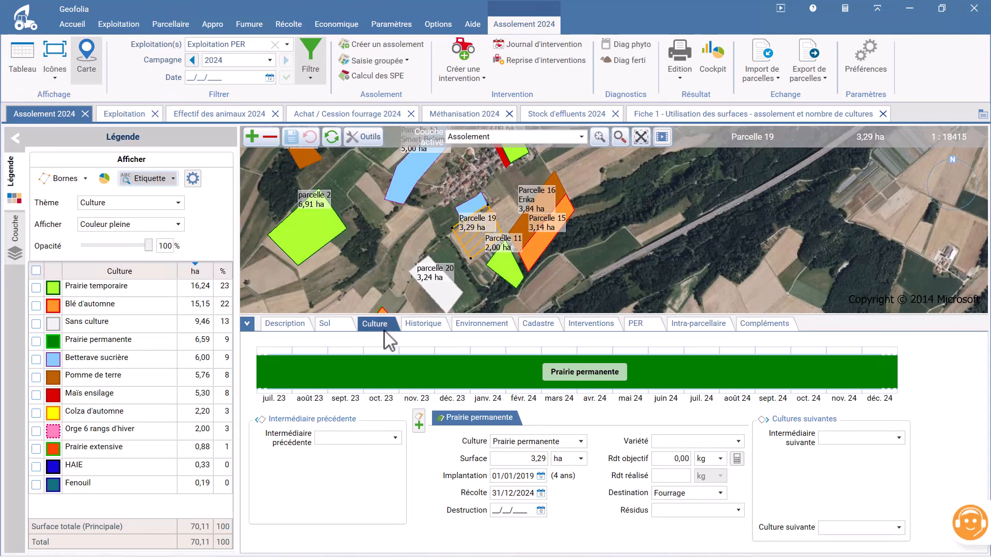
pyautogui.click(641, 327)
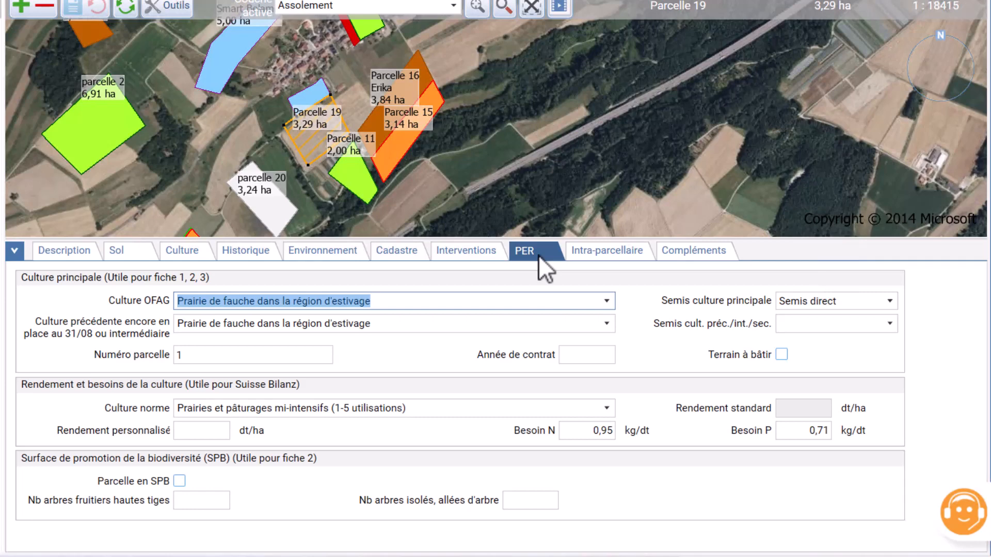
pyautogui.click(479, 251)
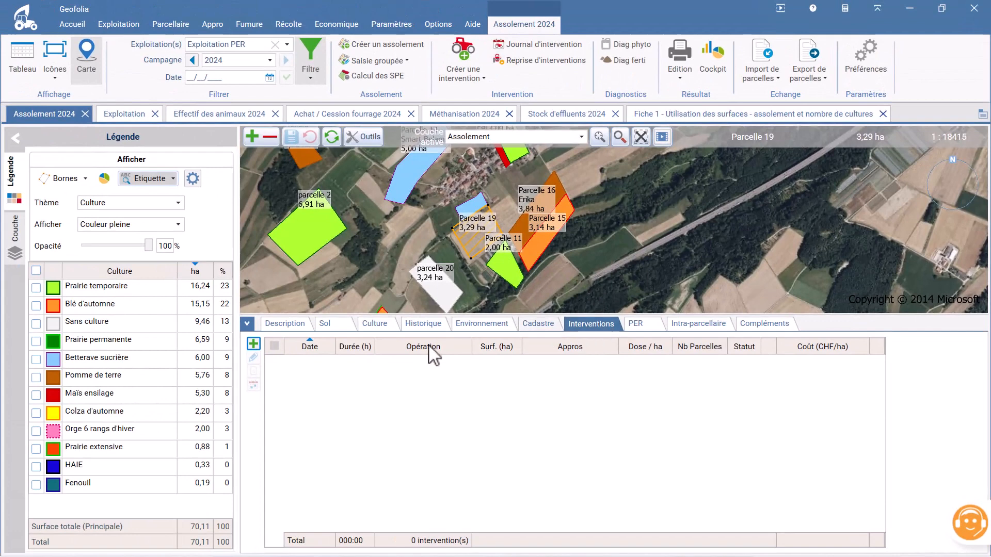
pyautogui.click(253, 344)
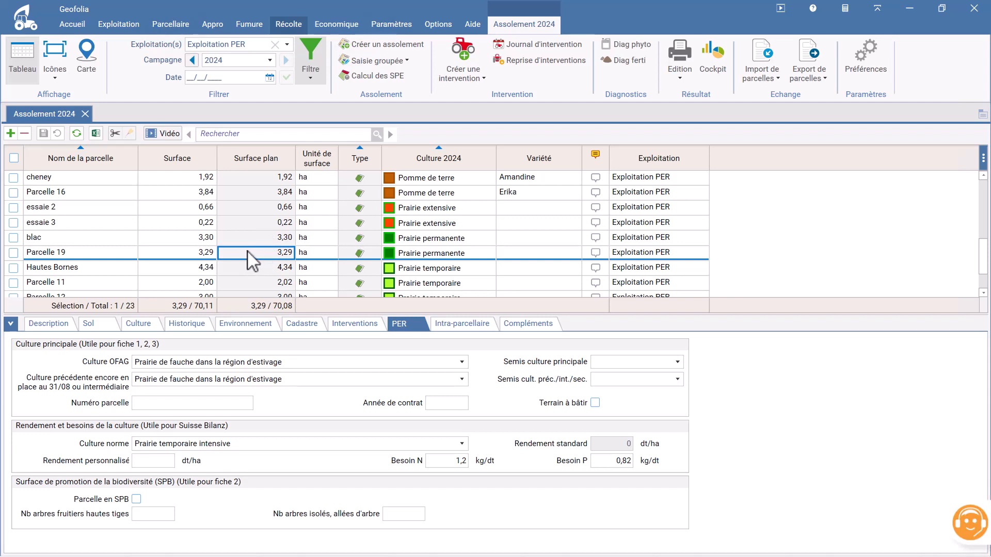
# - Select the parcels blac and Parcelle 19 and open grouped entry for their PER - Suisse Bilanz data
pyautogui.click(14, 252)
pyautogui.click(14, 239)
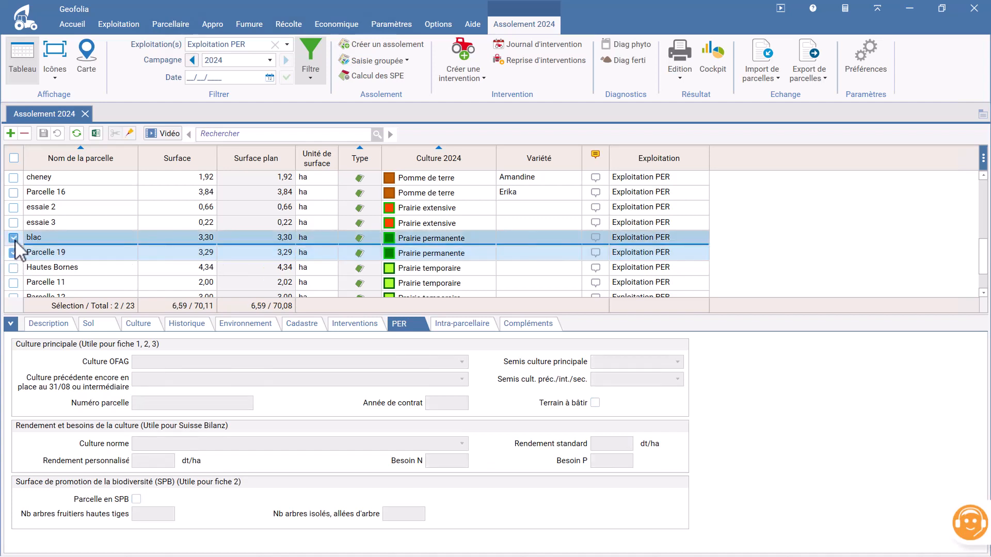
pyautogui.click(406, 61)
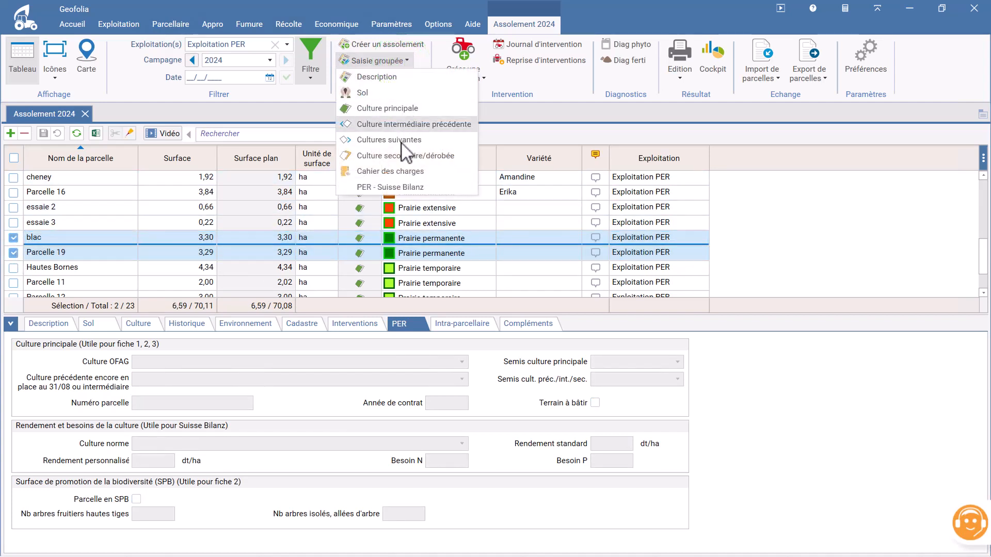
pyautogui.click(423, 189)
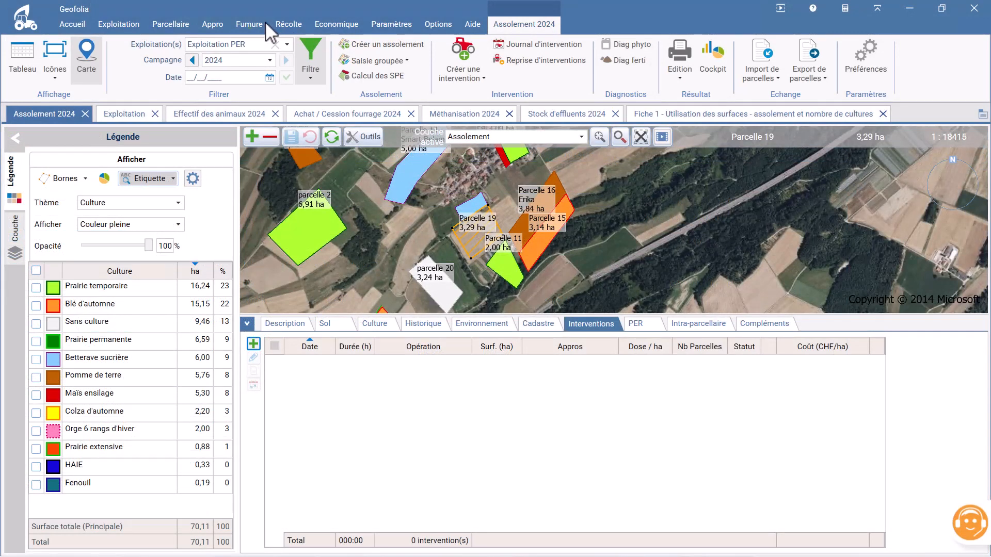
# - Review the effluent and PER details of the 2024 livestock numbers, and open the 2024 effluent stock
pyautogui.click(250, 28)
pyautogui.click(31, 68)
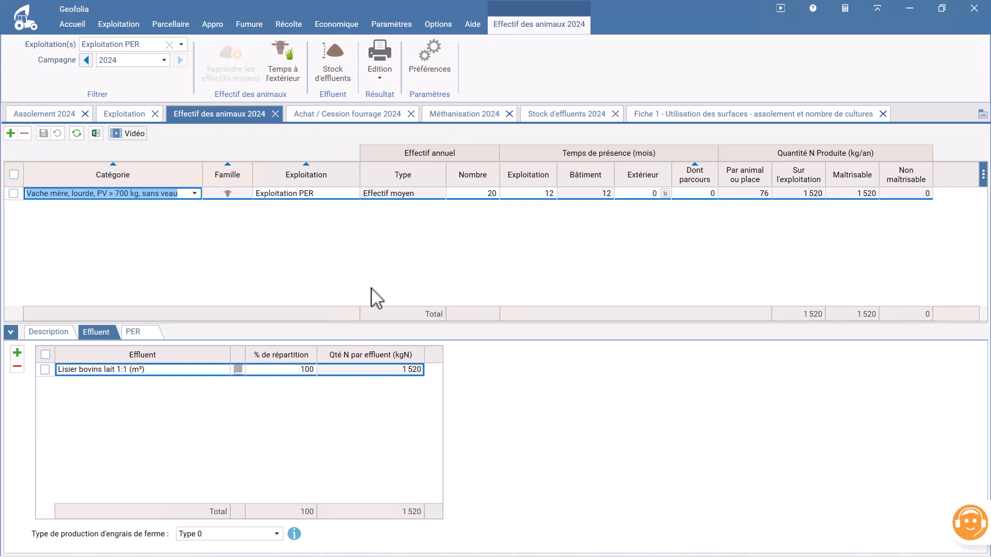
pyautogui.click(107, 332)
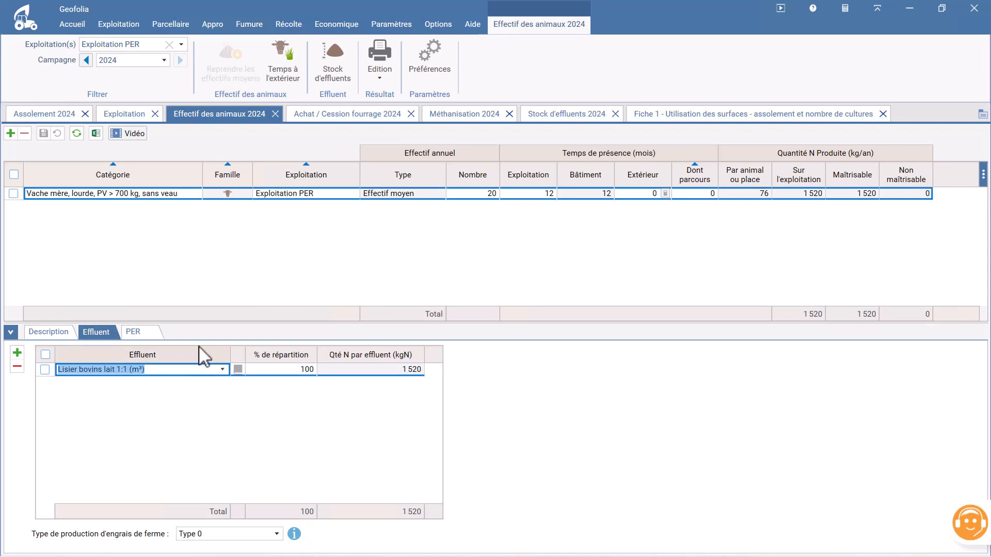
pyautogui.click(147, 330)
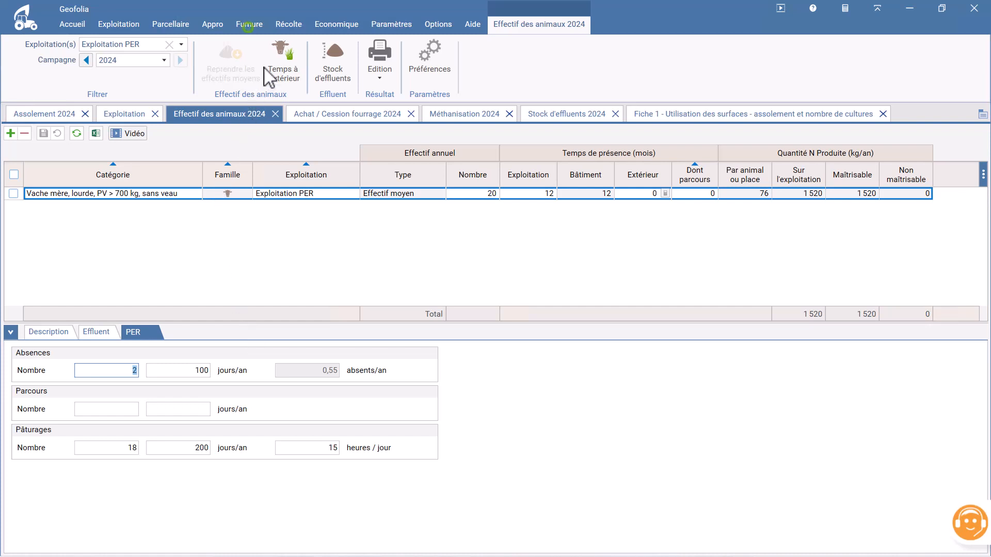
pyautogui.click(246, 28)
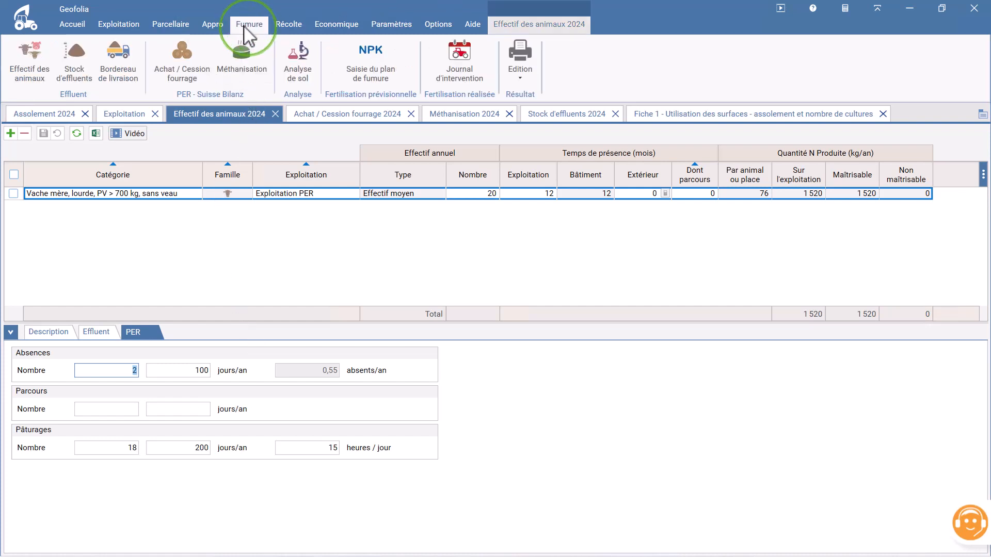
pyautogui.click(77, 64)
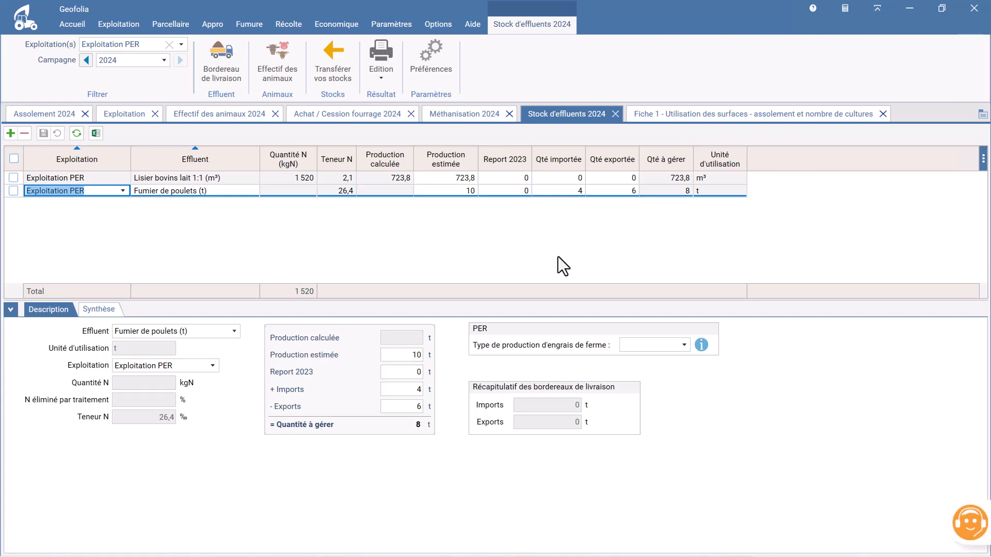
# - Open Exploitation PER's 2024 forage purchase and cession records, followed by its methanisation records
pyautogui.click(253, 23)
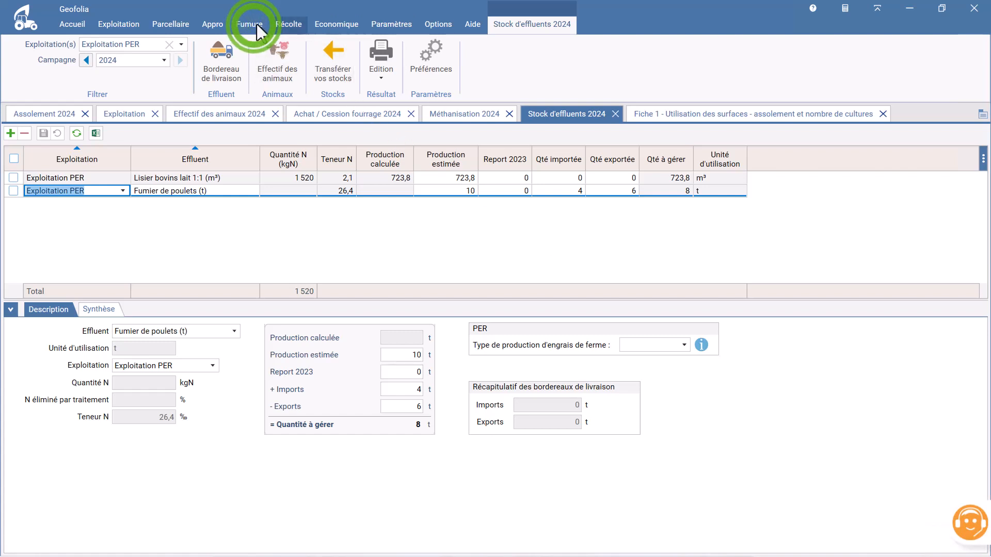
pyautogui.click(192, 78)
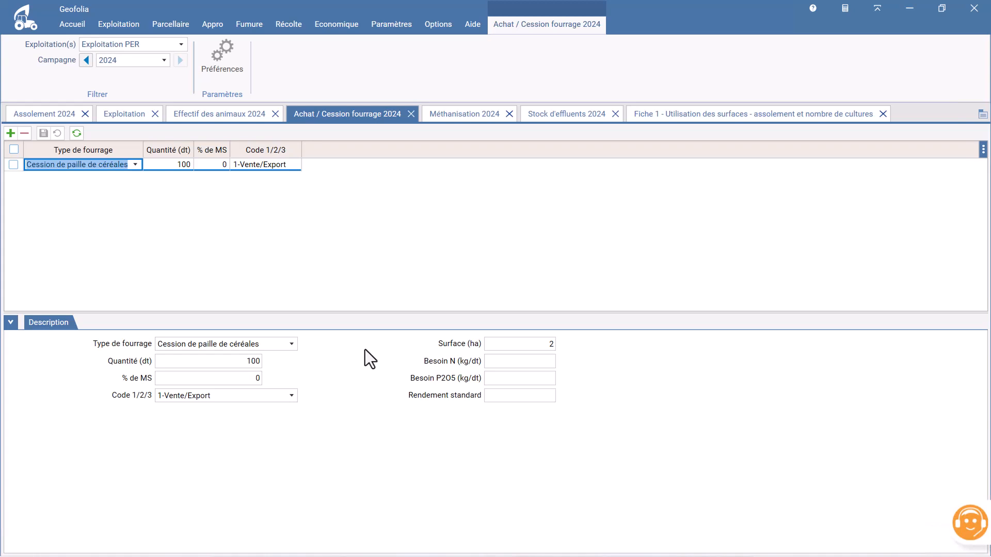
pyautogui.click(249, 25)
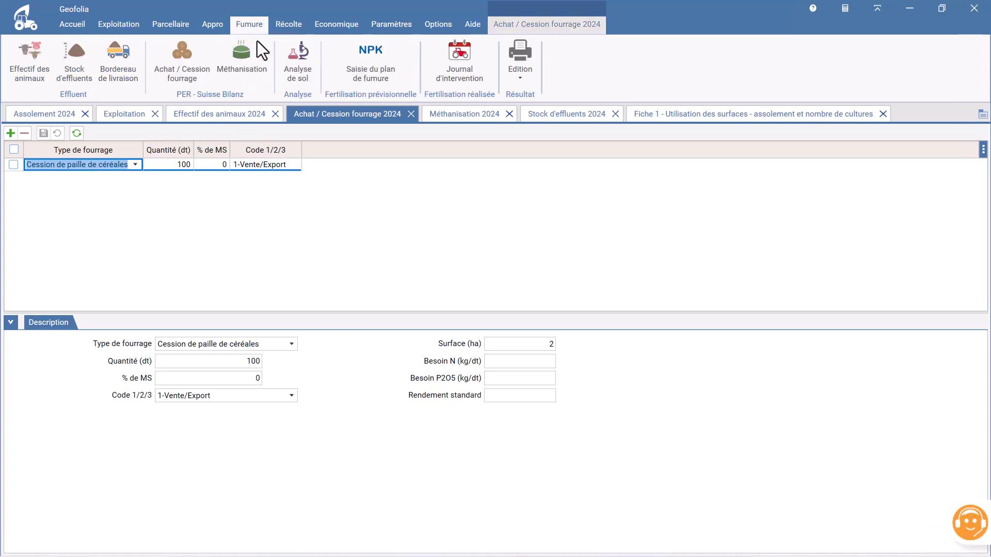
pyautogui.click(256, 61)
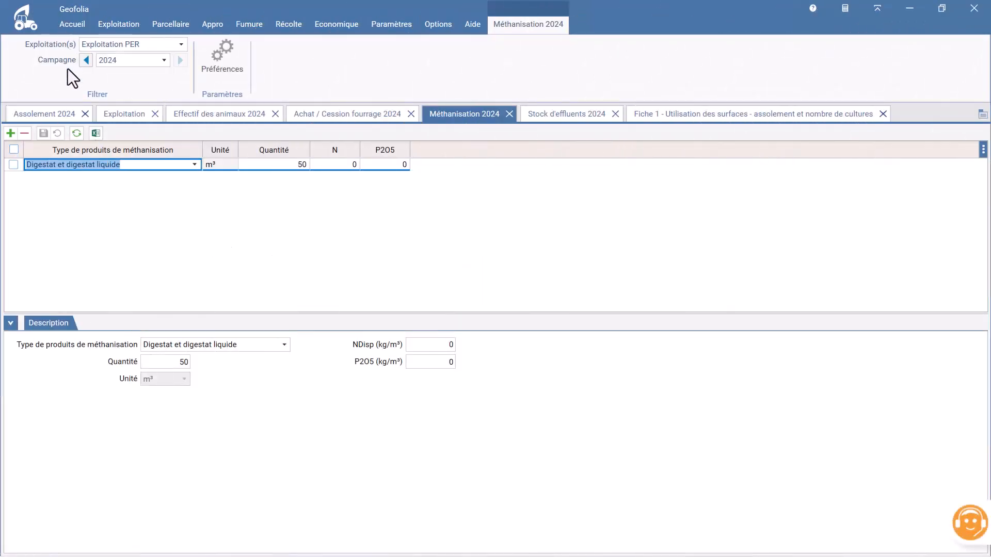
# - From the 2024 crop plan, preview the PER - Suisse Bilanz report Fiche 1 - Utilisation des surfaces for Exploitation PER
pyautogui.click(50, 115)
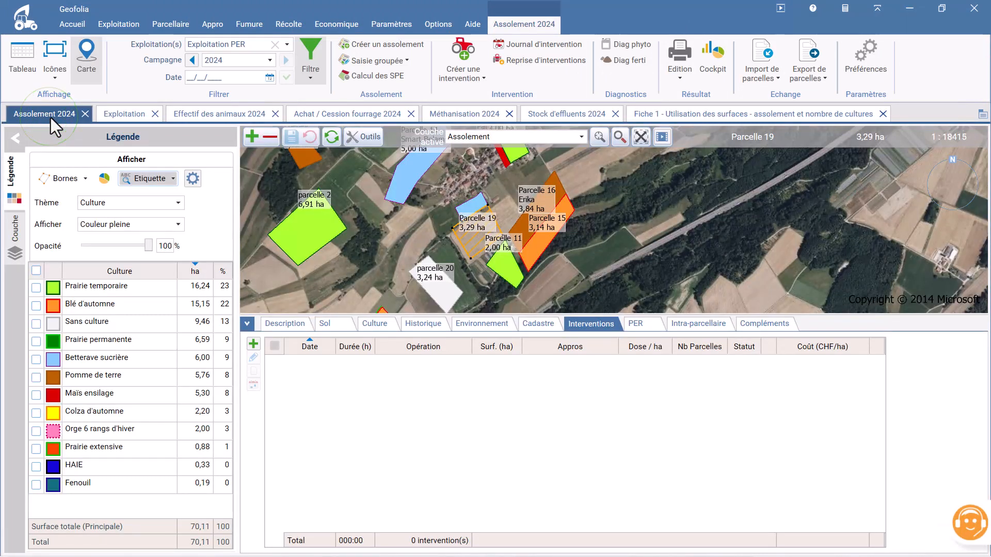
pyautogui.click(677, 76)
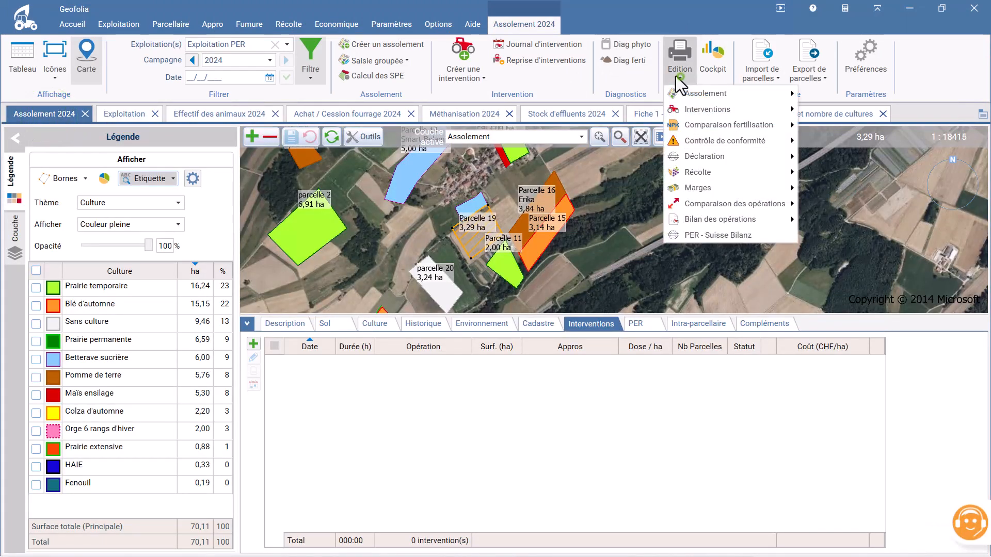
pyautogui.click(762, 238)
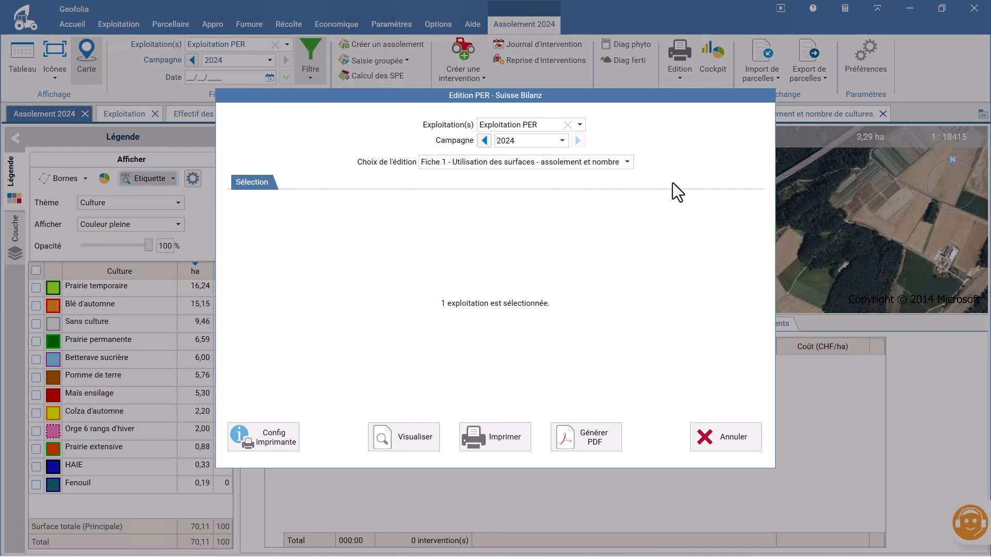
pyautogui.click(627, 162)
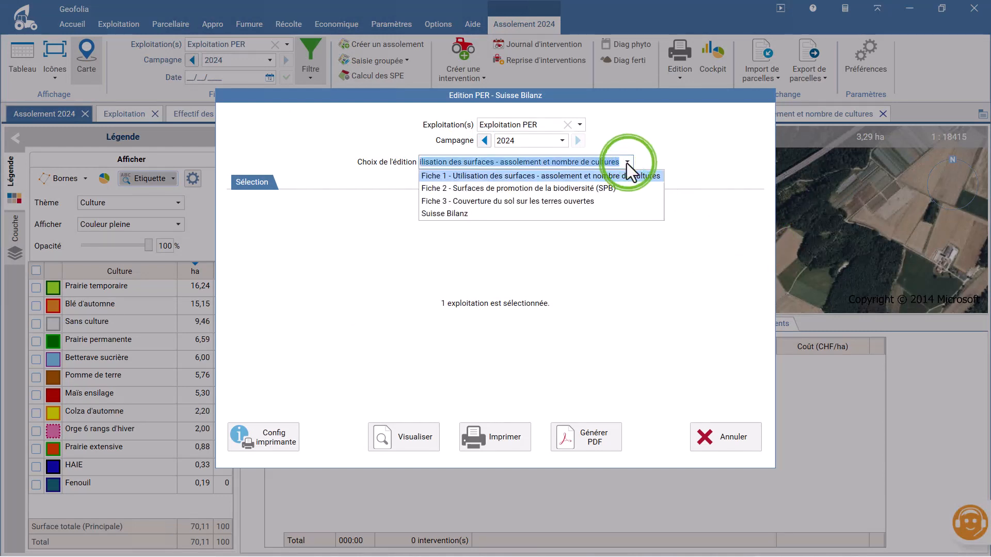
pyautogui.click(626, 164)
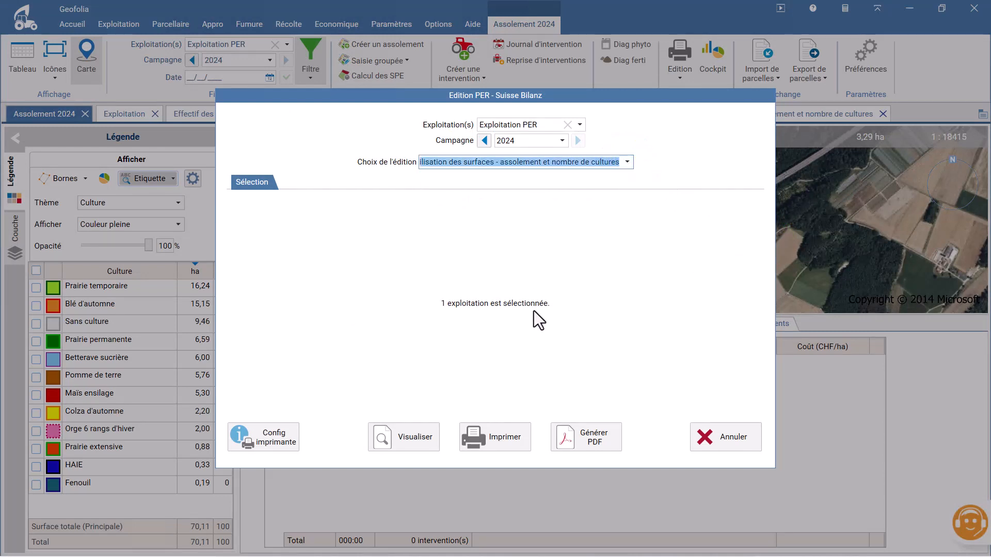
pyautogui.click(417, 440)
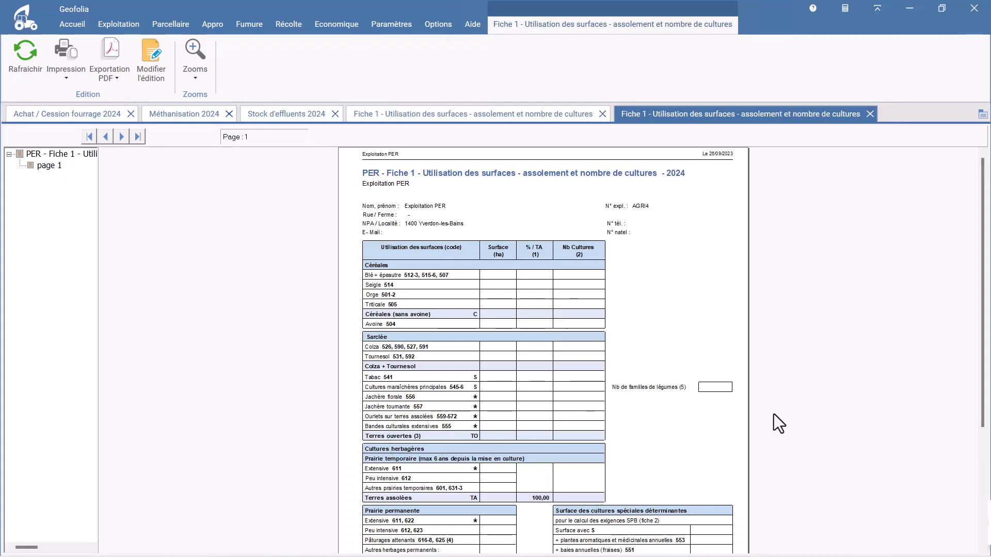
# - Examine the land-use tables on page 1 of the Fiche 1 report and display page 2
pyautogui.scroll(-4, 754, 418)
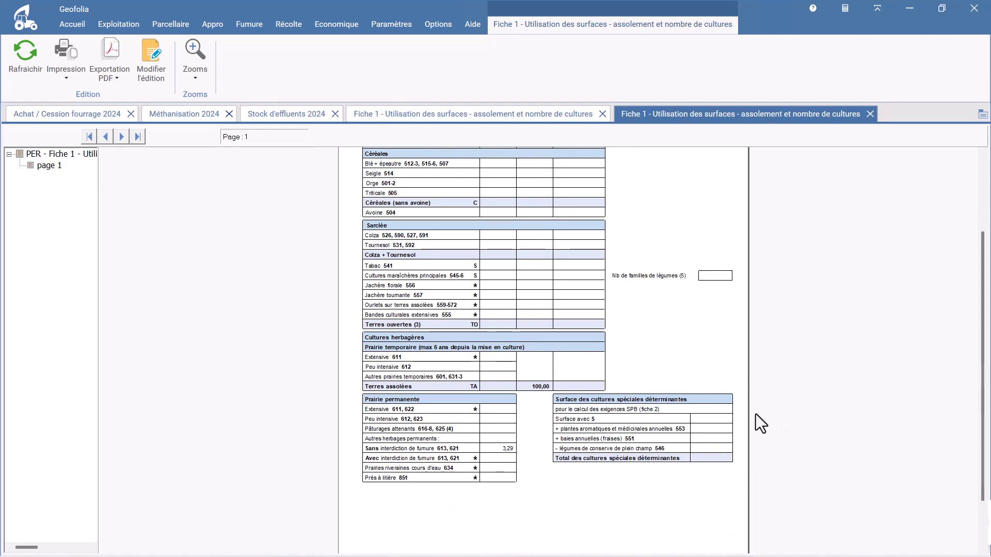
pyautogui.scroll(1, 754, 413)
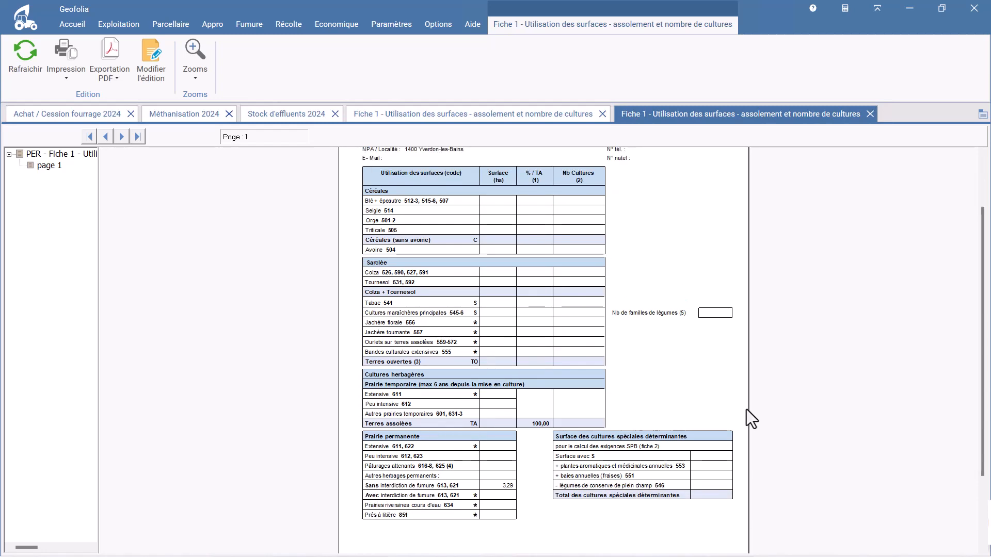
pyautogui.click(121, 138)
pyautogui.scroll(2, 646, 340)
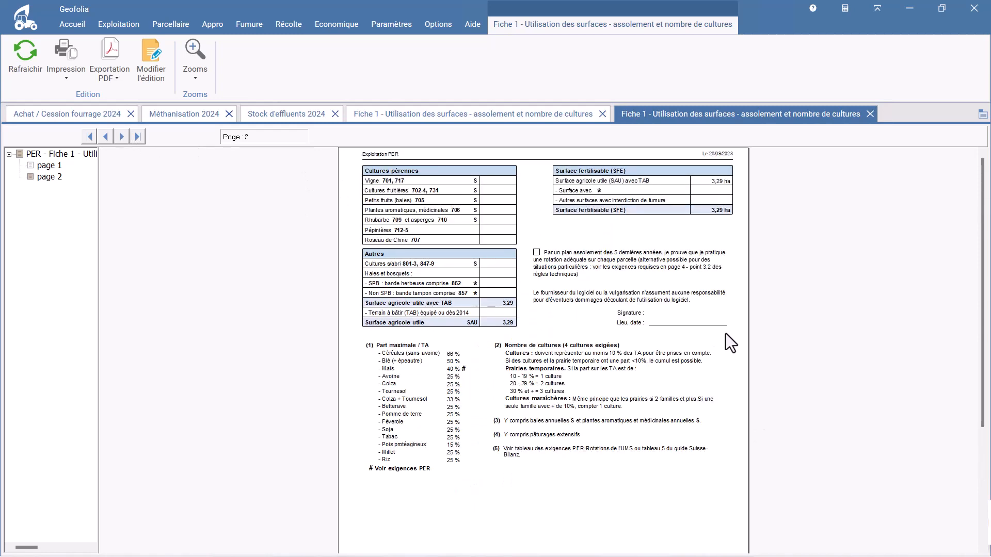